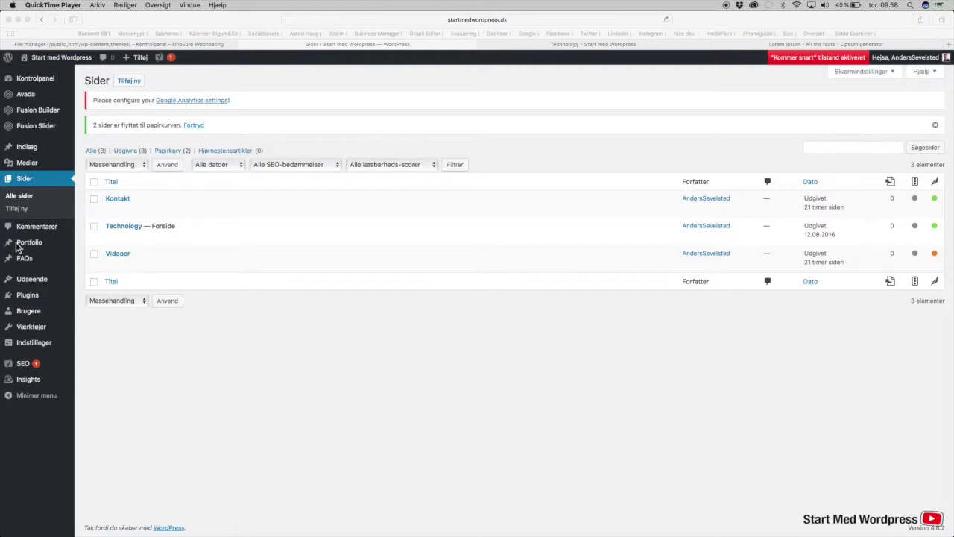
click(41, 183)
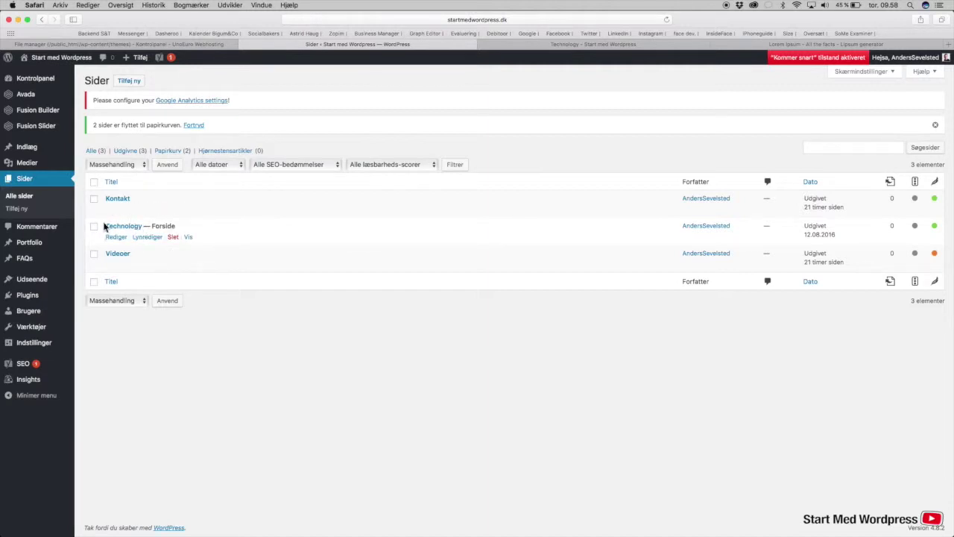
click(146, 237)
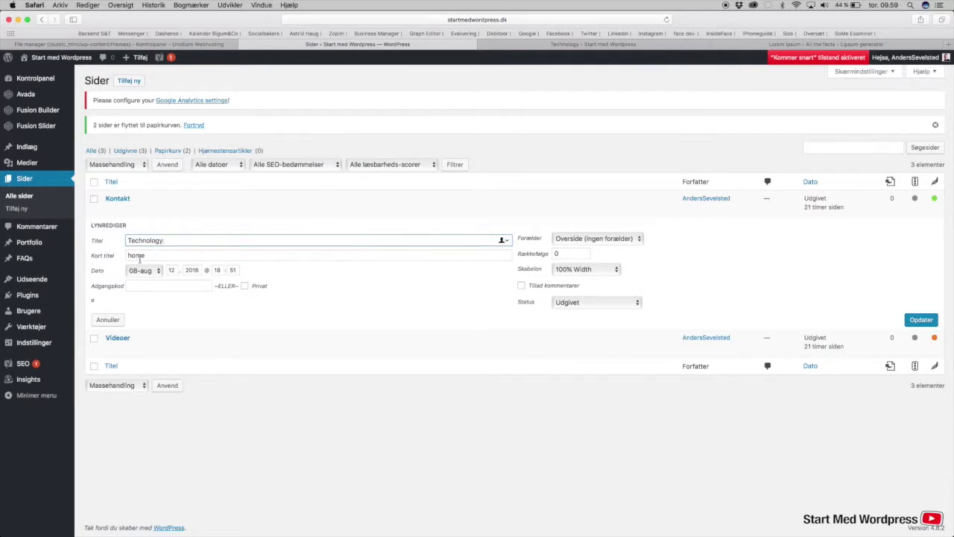
click(105, 321)
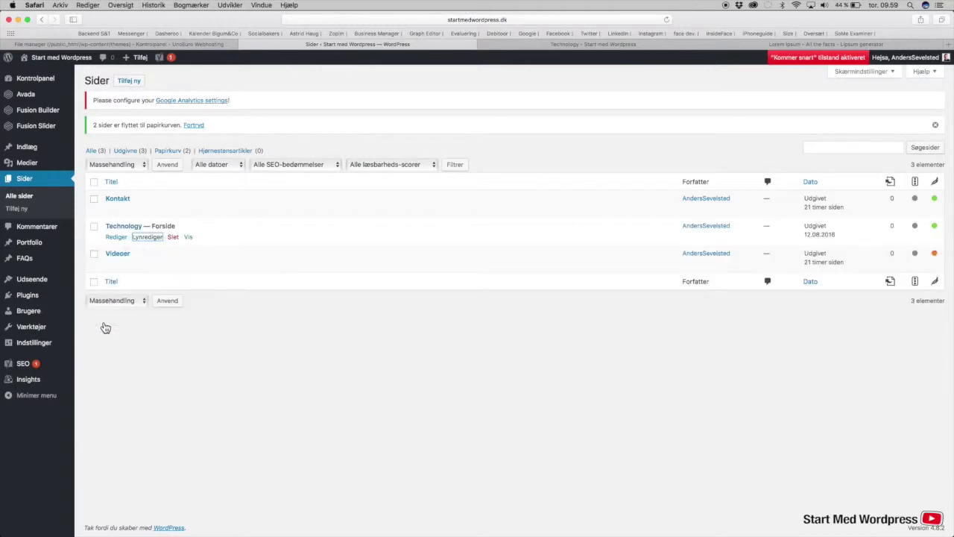
Step: Rename the Technology front page to "Start Med Wordpress" and update the page
click(122, 227)
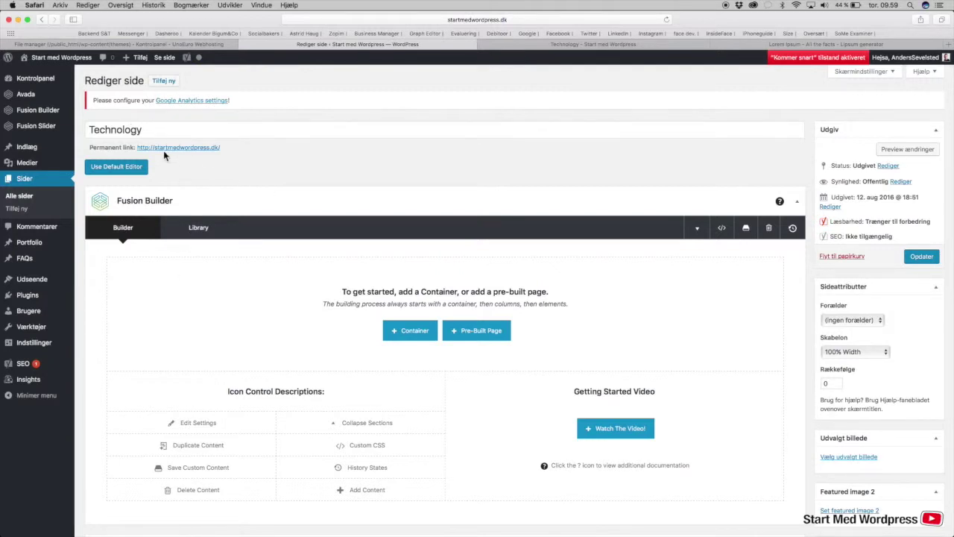
click(147, 130)
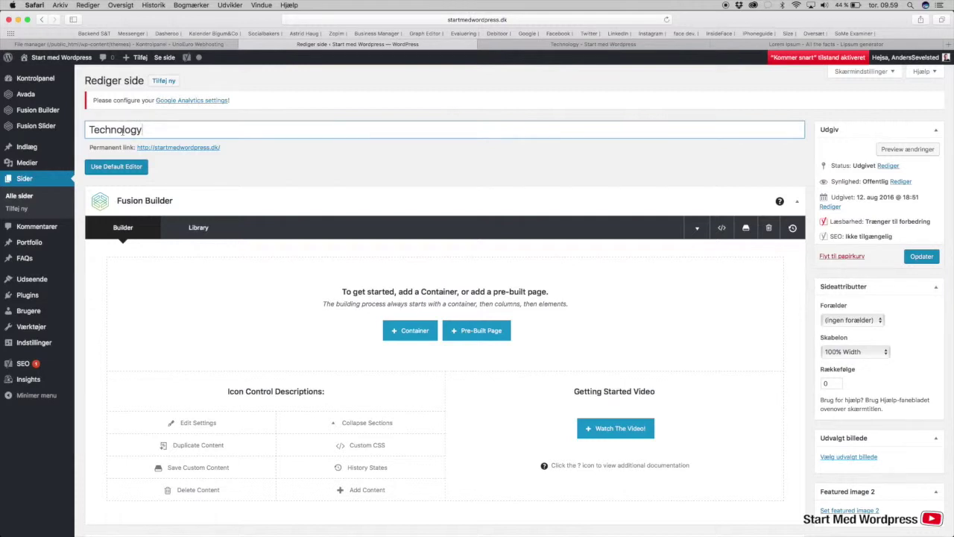
double_click(123, 130)
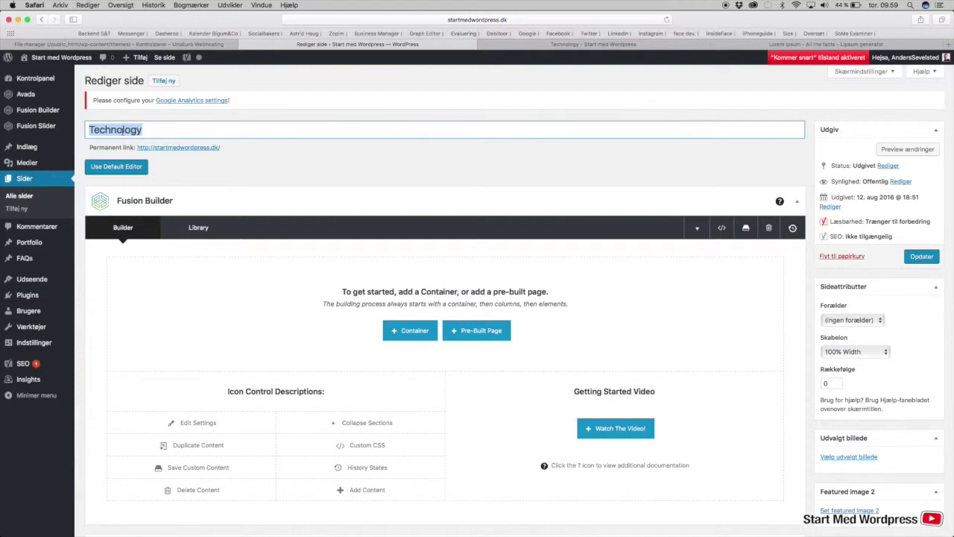
text(St)
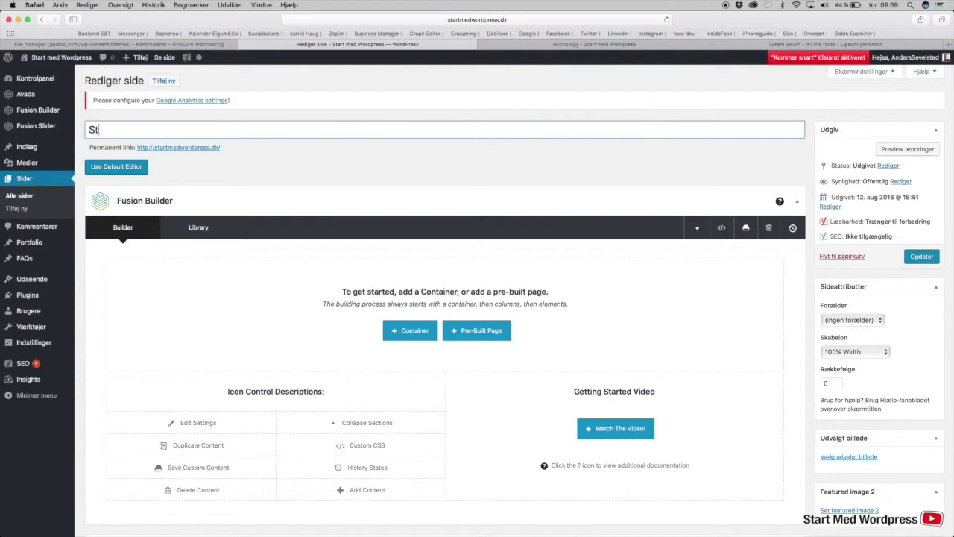
text(art Med Wordpress)
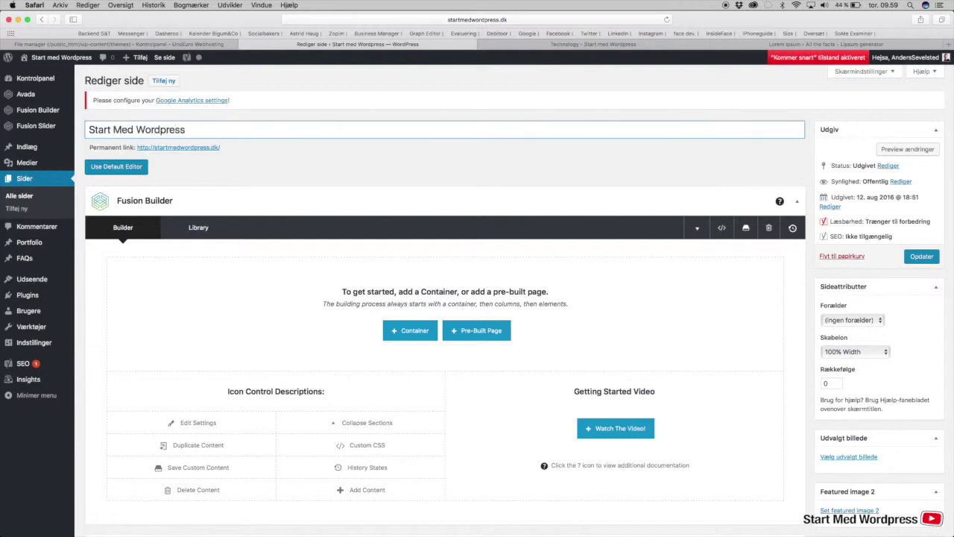
click(921, 257)
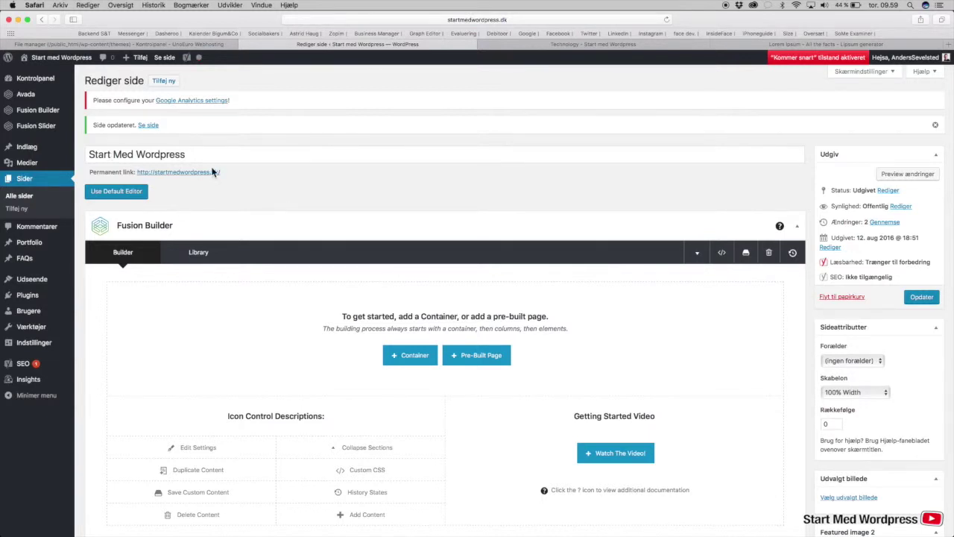
Step: Return to the list of all pages and open the Videoer page for editing
scroll(428, 353, down, 3)
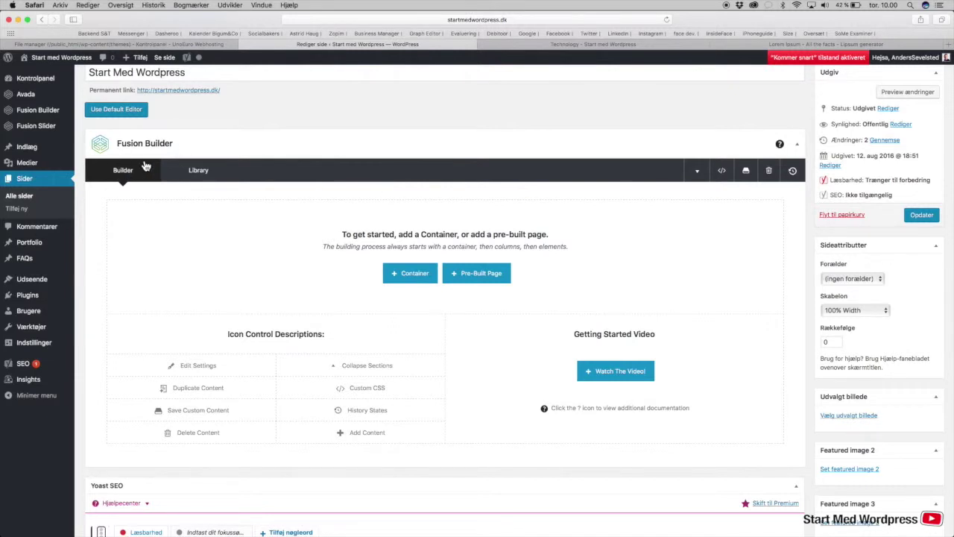
scroll(146, 165, up, 1)
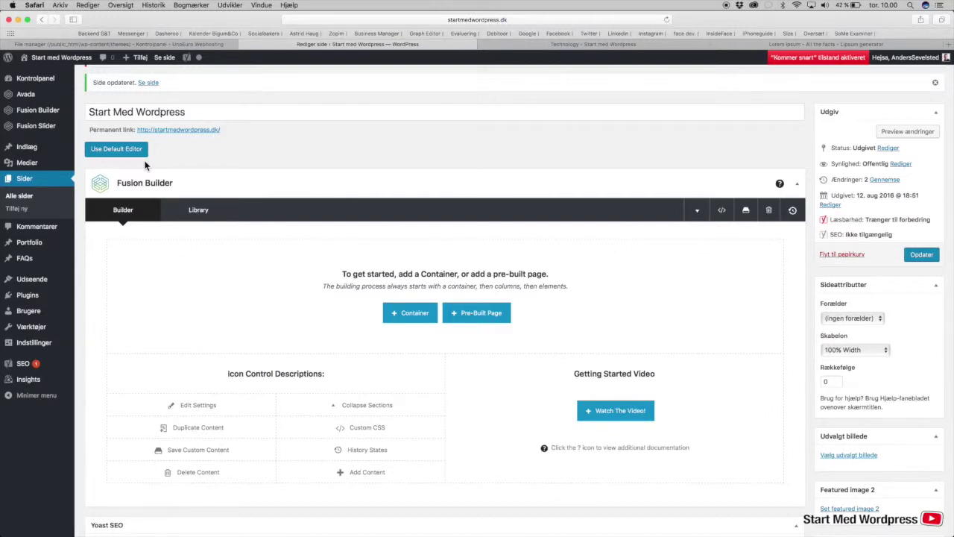
scroll(146, 165, up, 1)
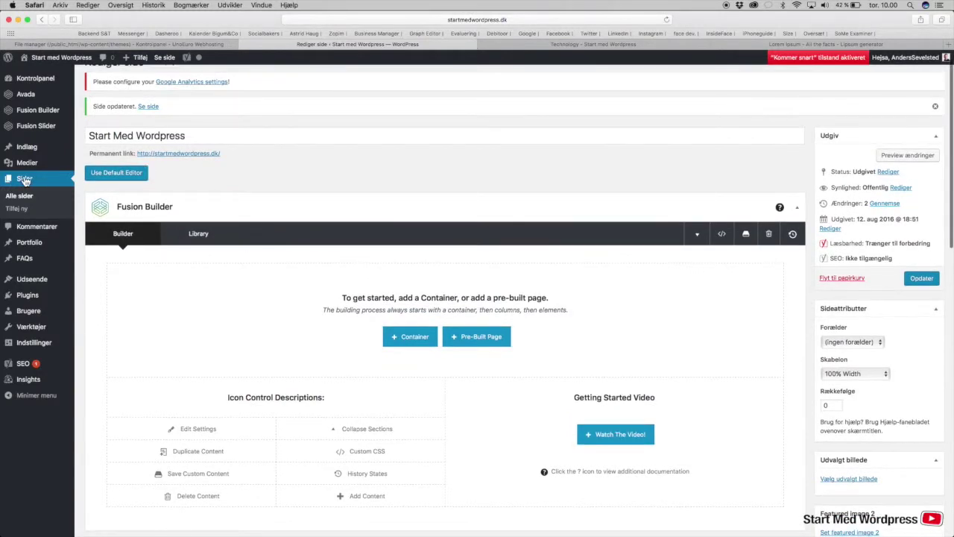
click(25, 180)
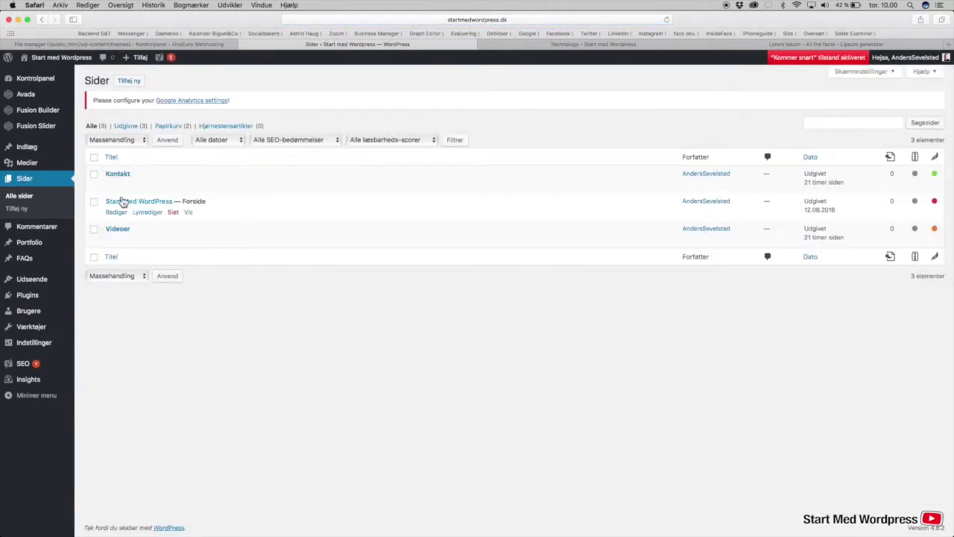
click(116, 231)
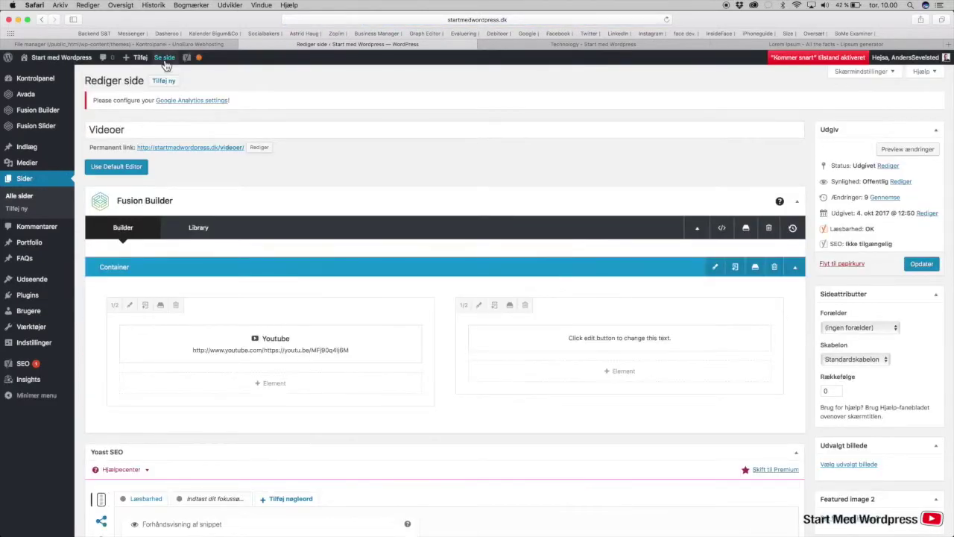
Step: View the live Videoer page in a separate browser tab and return to its editor
super+click(164, 60)
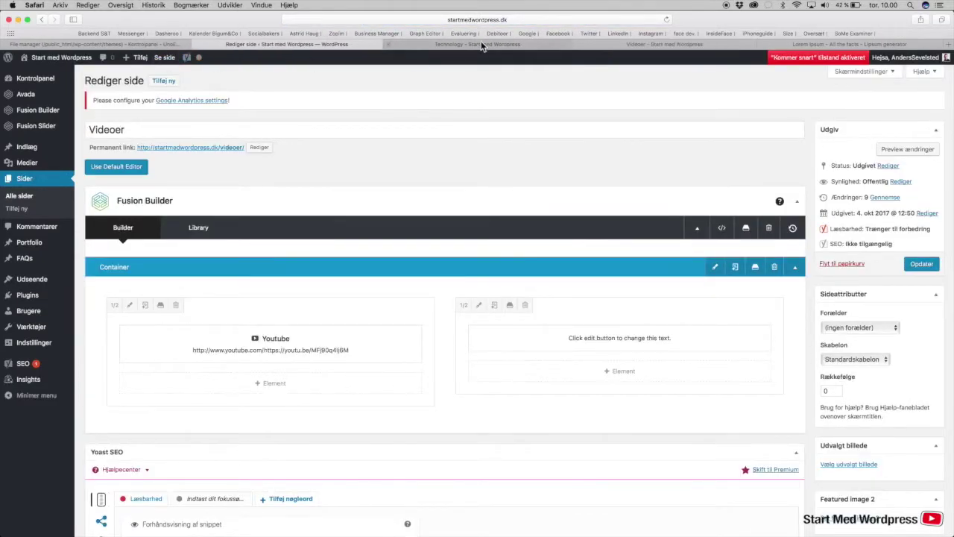
click(616, 44)
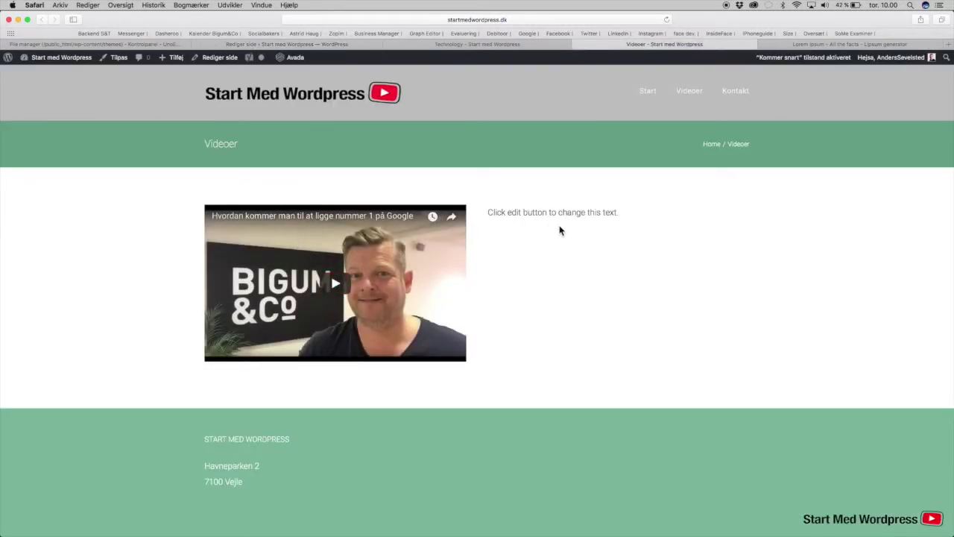
click(331, 44)
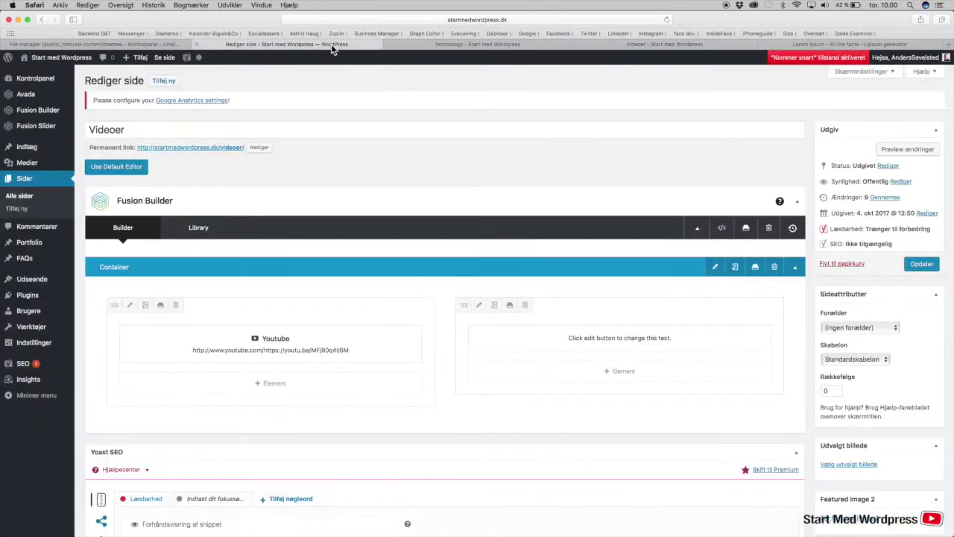
scroll(378, 273, down, 3)
mouse_move(287, 249)
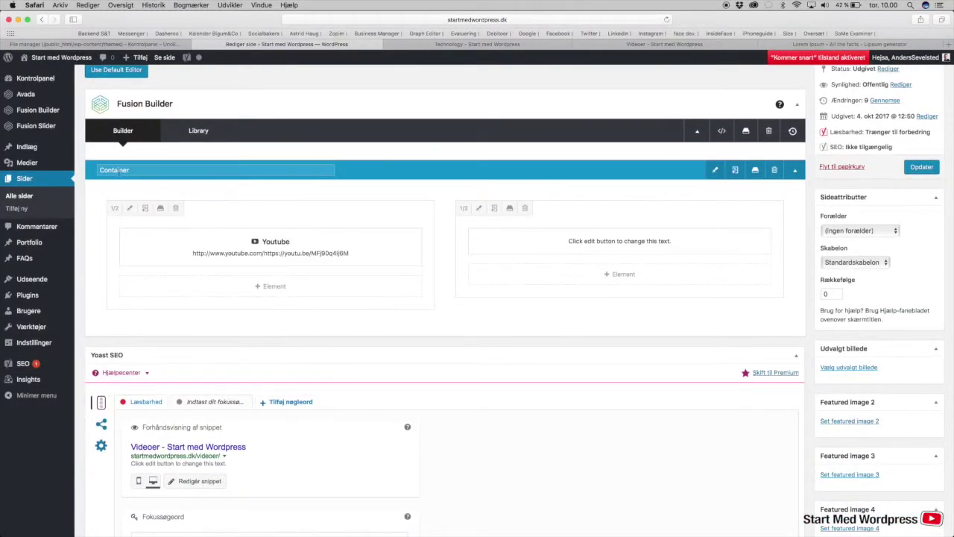
mouse_move(575, 254)
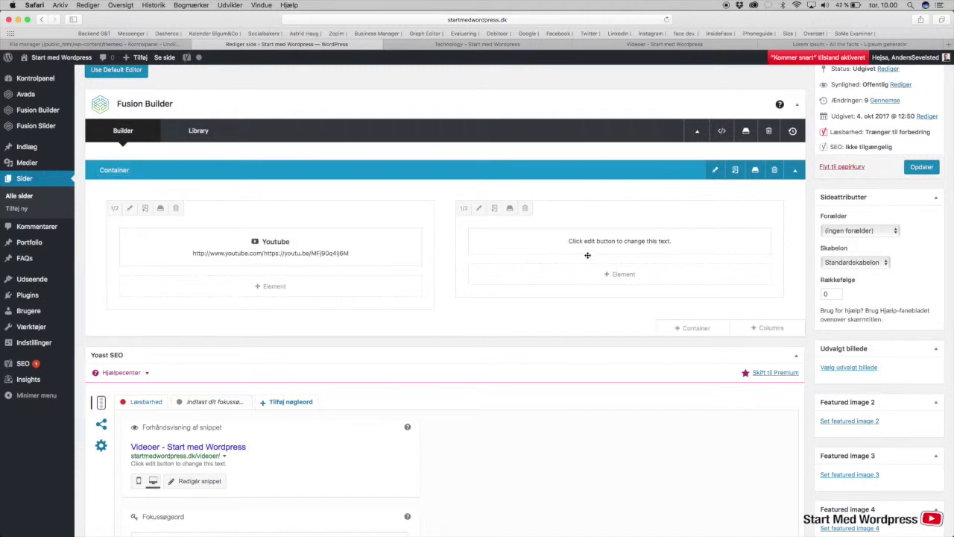
click(693, 330)
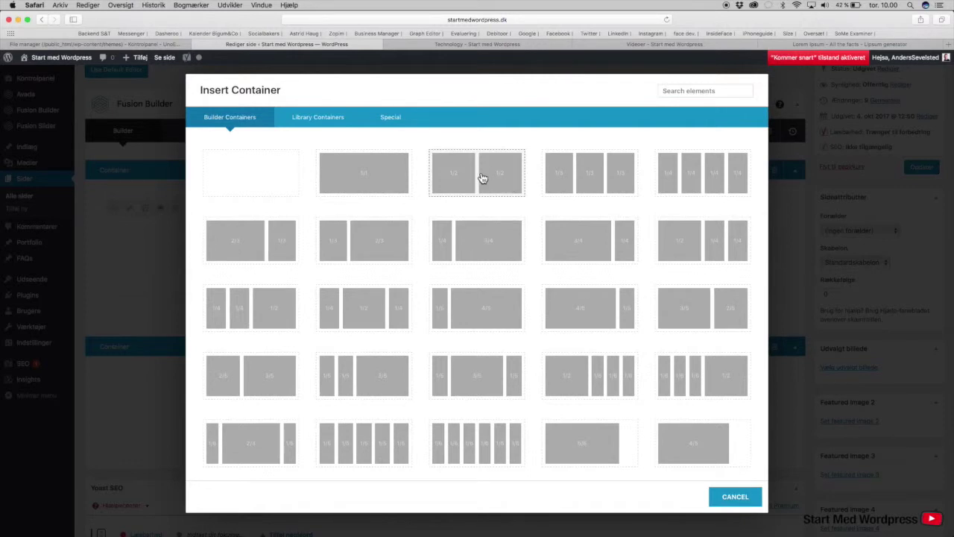
click(729, 494)
Step: Examine the settings offered for a new Youtube element in the second half-width column, discarding the element
mouse_move(611, 248)
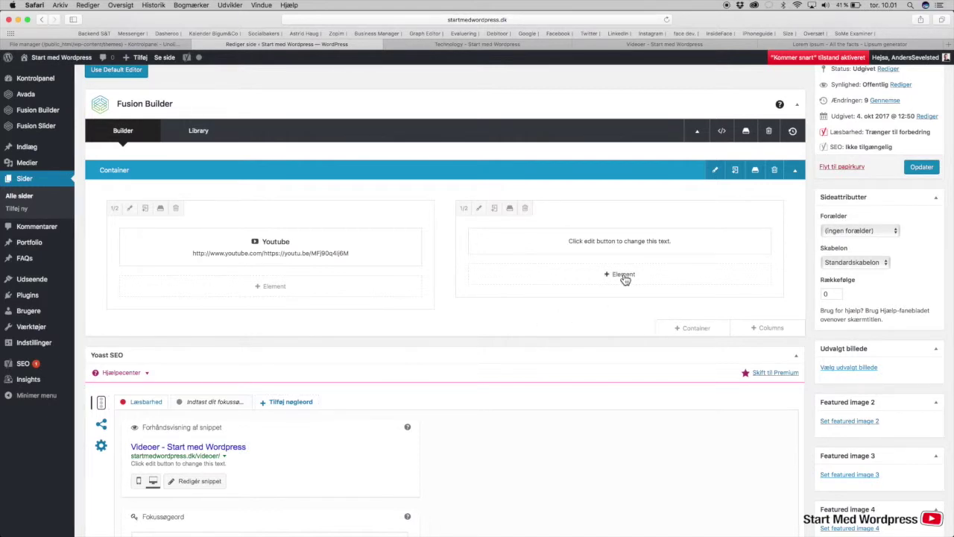
mouse_move(381, 258)
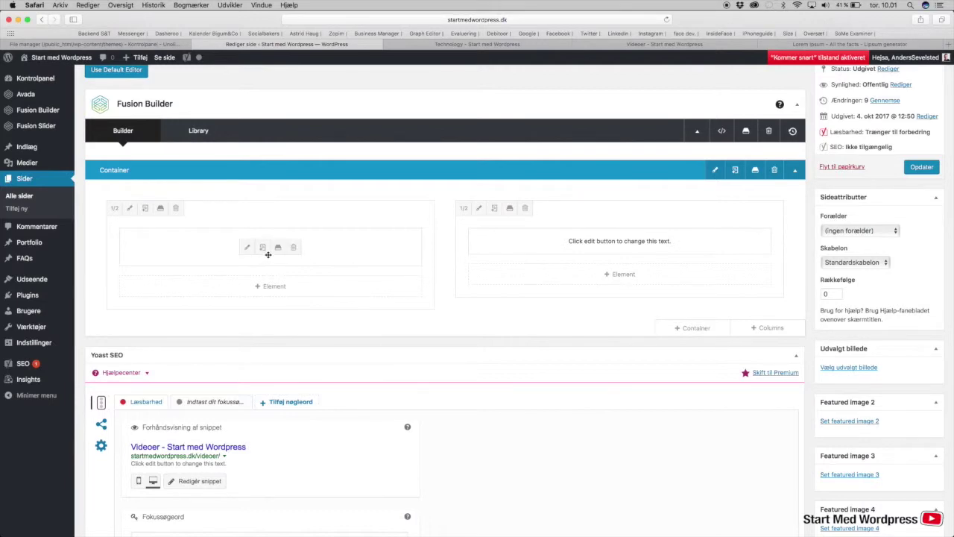
click(622, 275)
scroll(298, 358, down, 5)
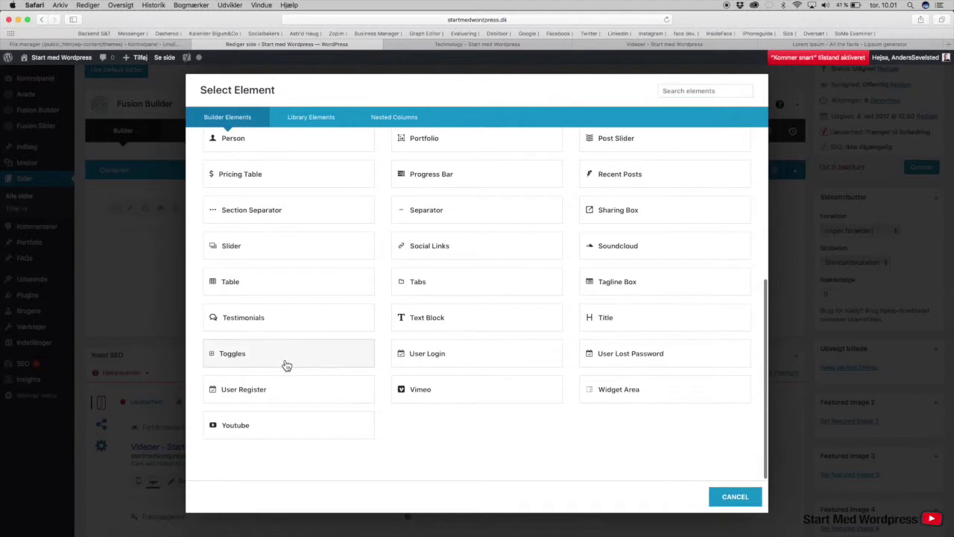
click(257, 430)
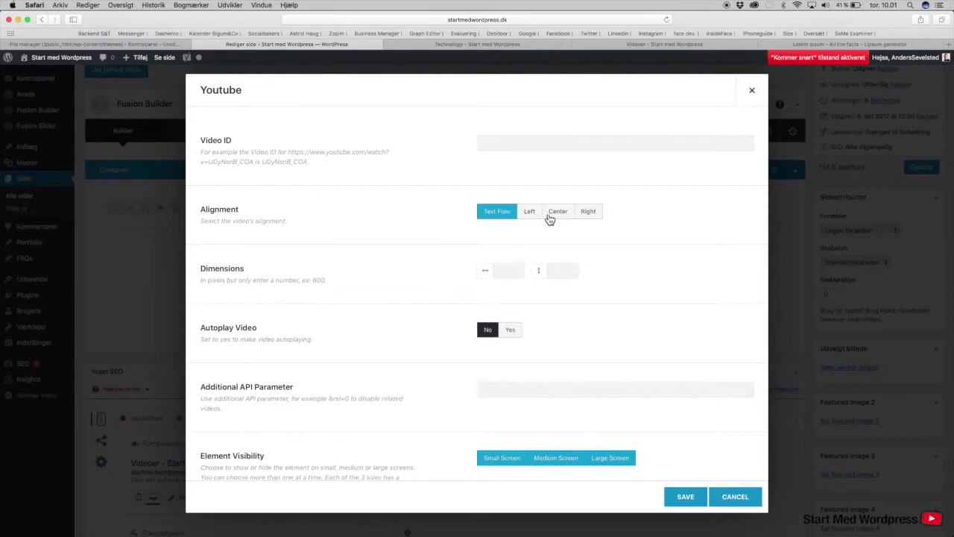
scroll(595, 227, down, 2)
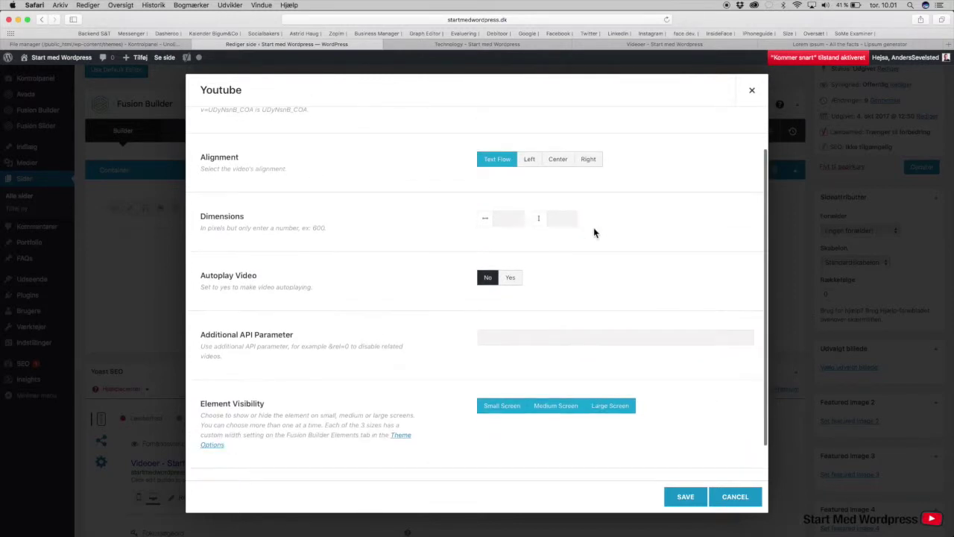
scroll(566, 260, down, 1)
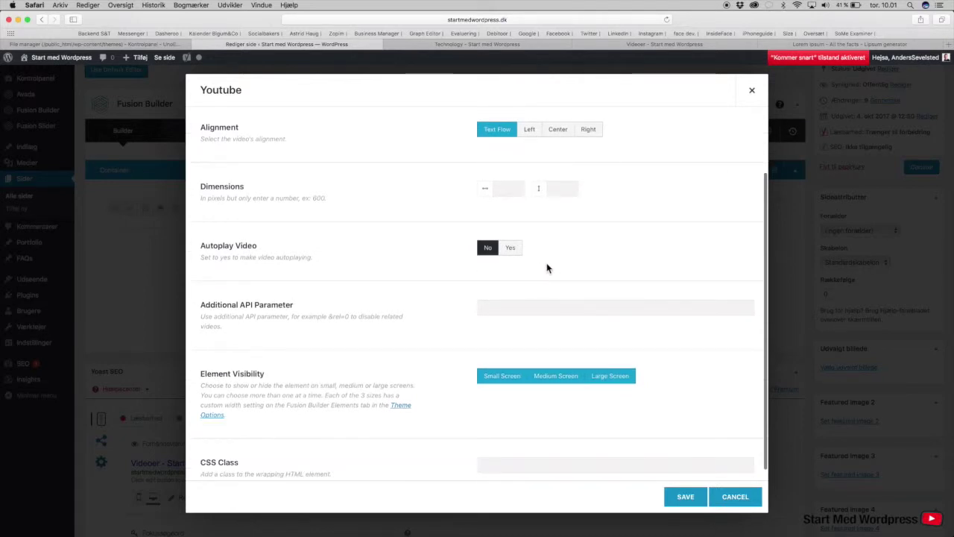
scroll(546, 269, down, 1)
scroll(545, 266, up, 3)
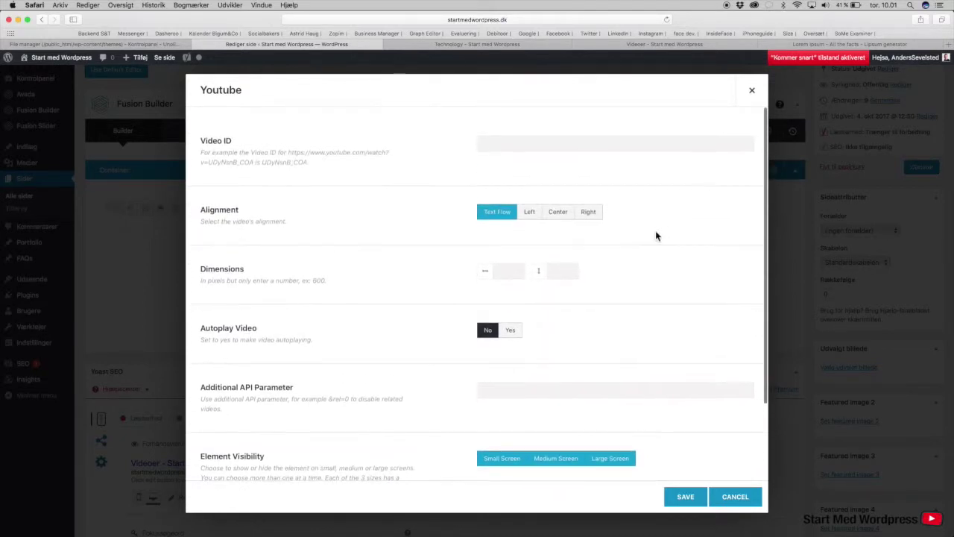
click(752, 89)
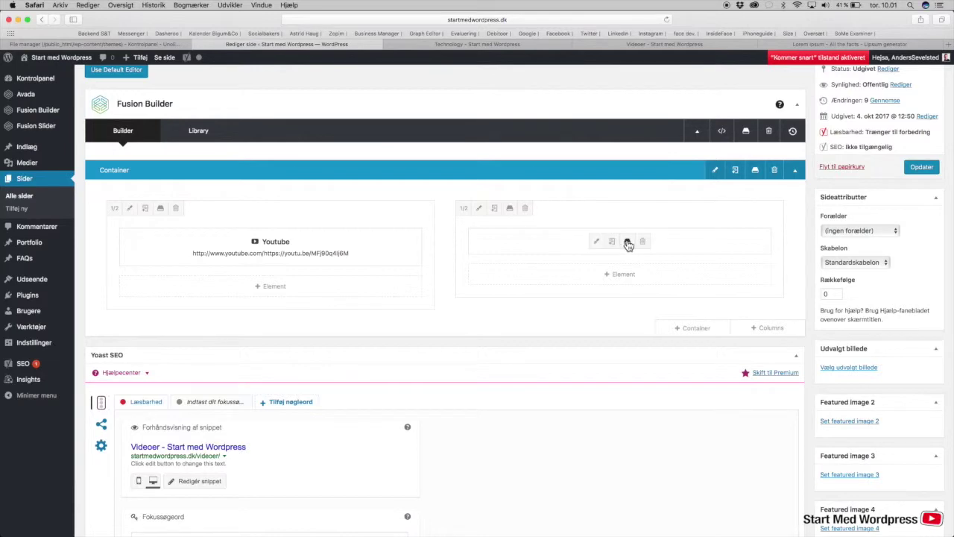
Step: Add a Title element to the second half-width column with the text "Video nr. 1"
click(619, 285)
scroll(477, 345, down, 5)
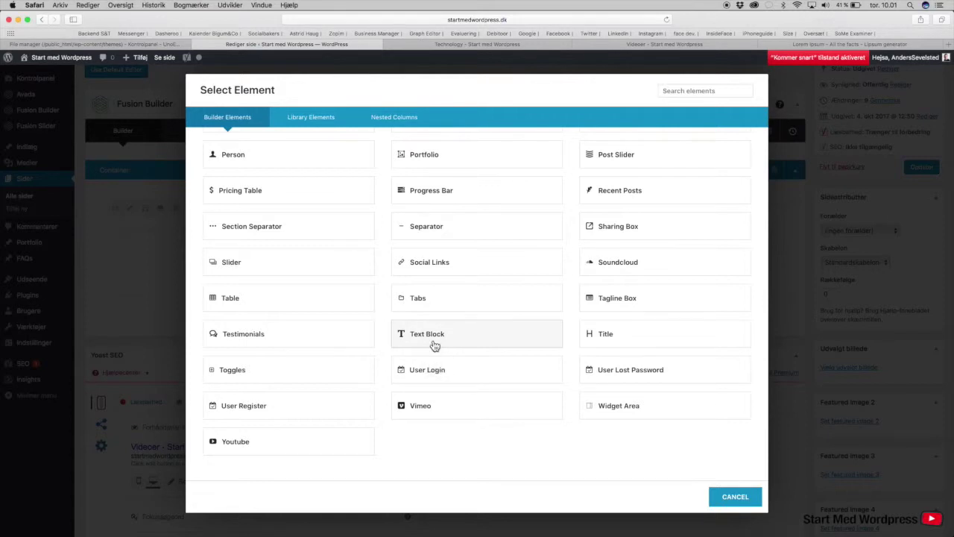
click(611, 335)
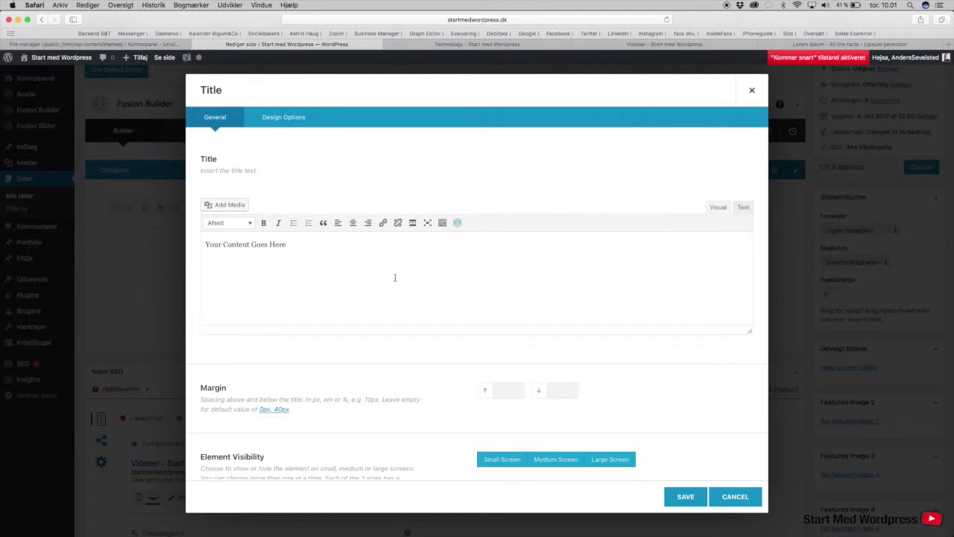
triple_click(247, 246)
key(BackSpace)
text(Video nr. 1)
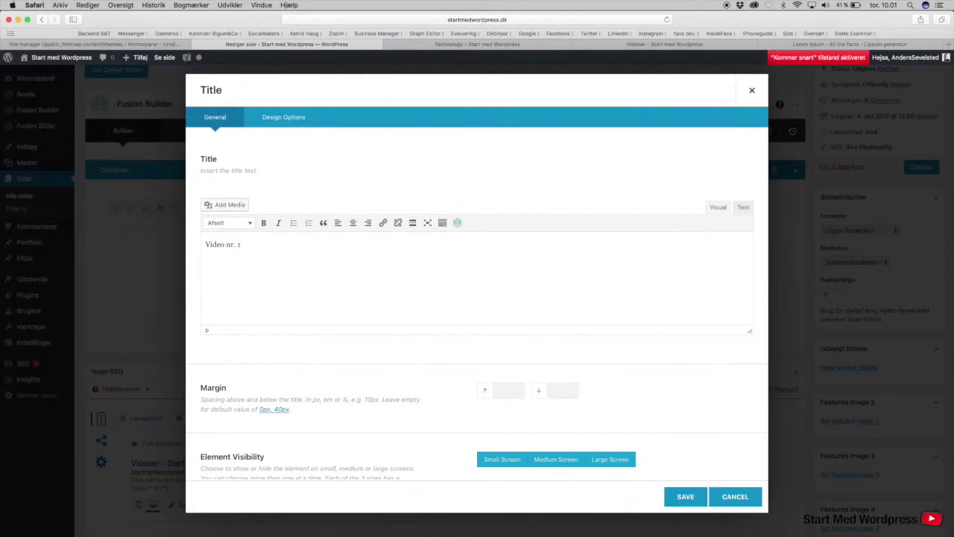
Step: Format the "Video nr. 1" title text as Overskrift 2
scroll(309, 307, down, 3)
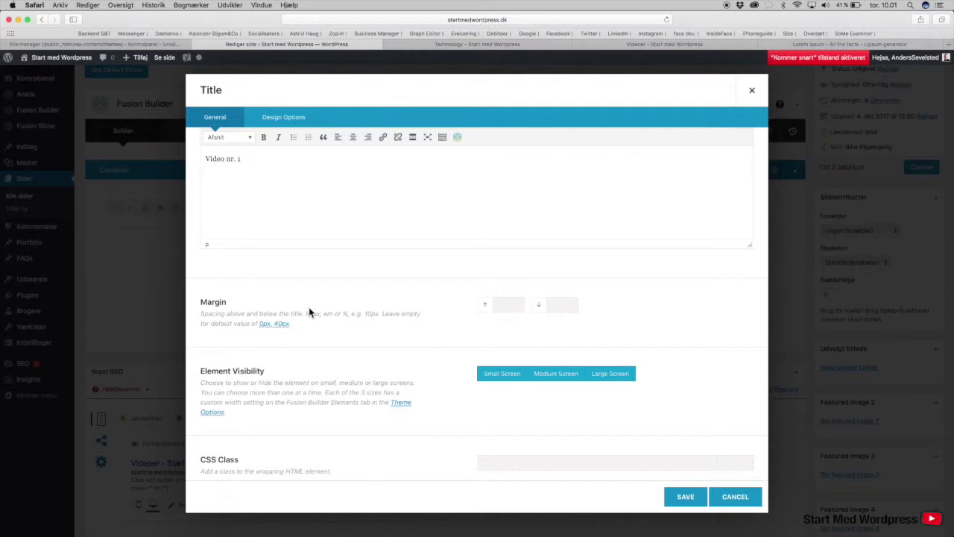
scroll(309, 306, up, 3)
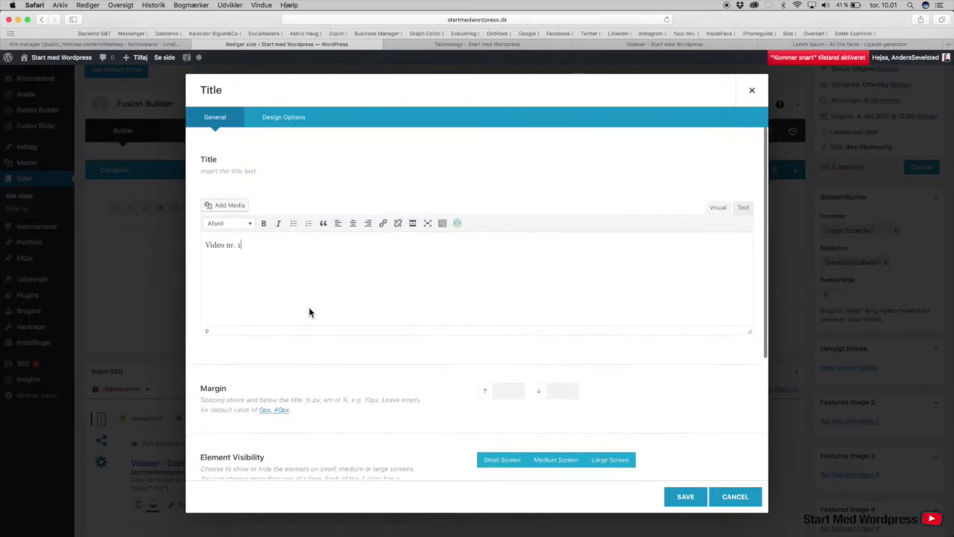
click(251, 225)
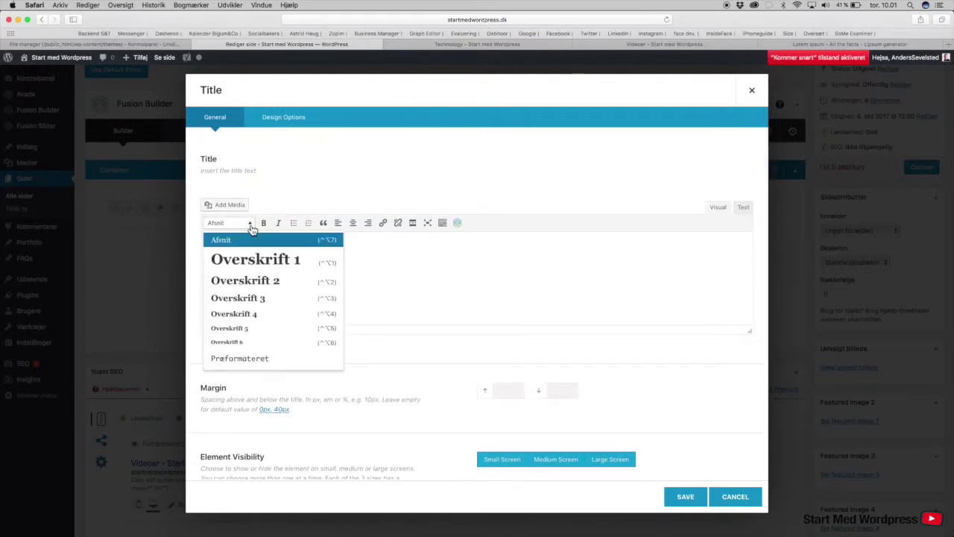
click(264, 280)
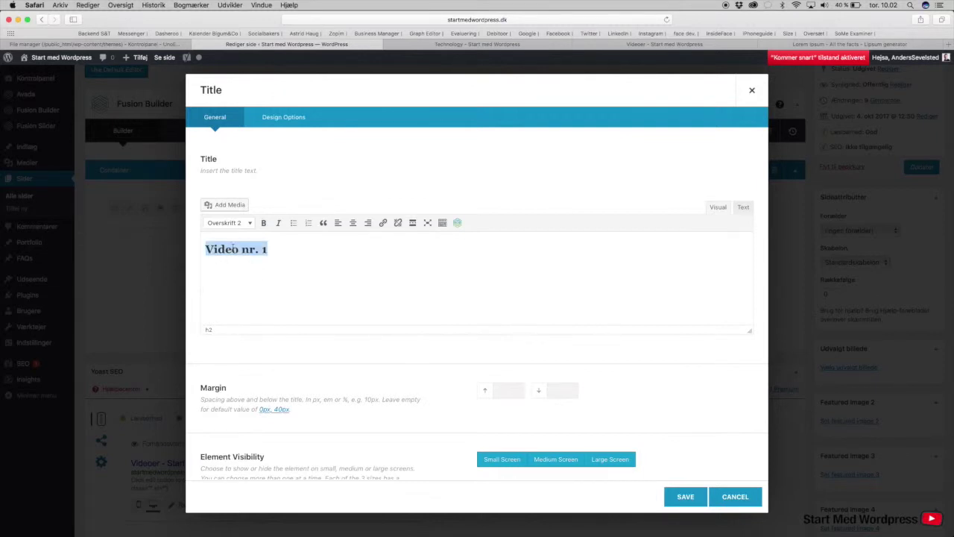
key(BackSpace)
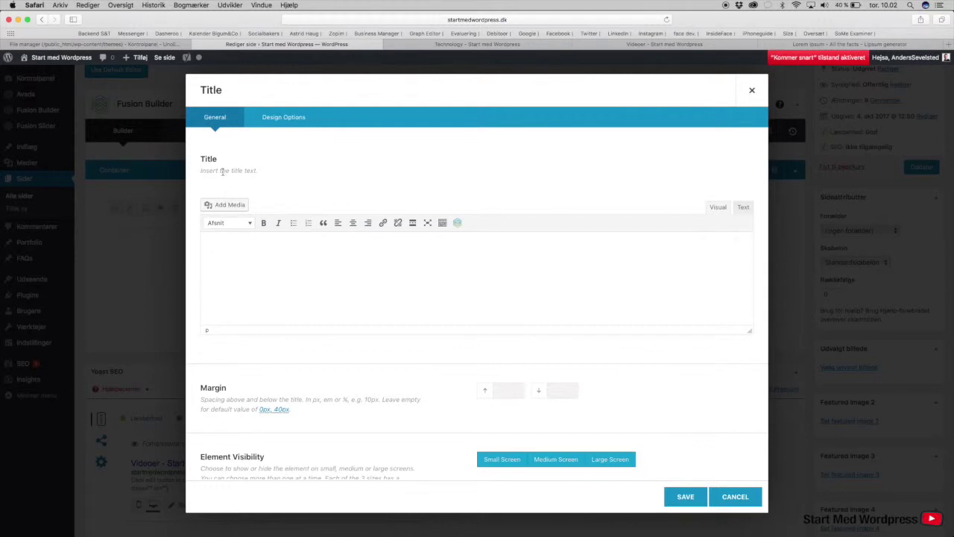
click(222, 171)
click(213, 171)
click(214, 280)
key(super+z)
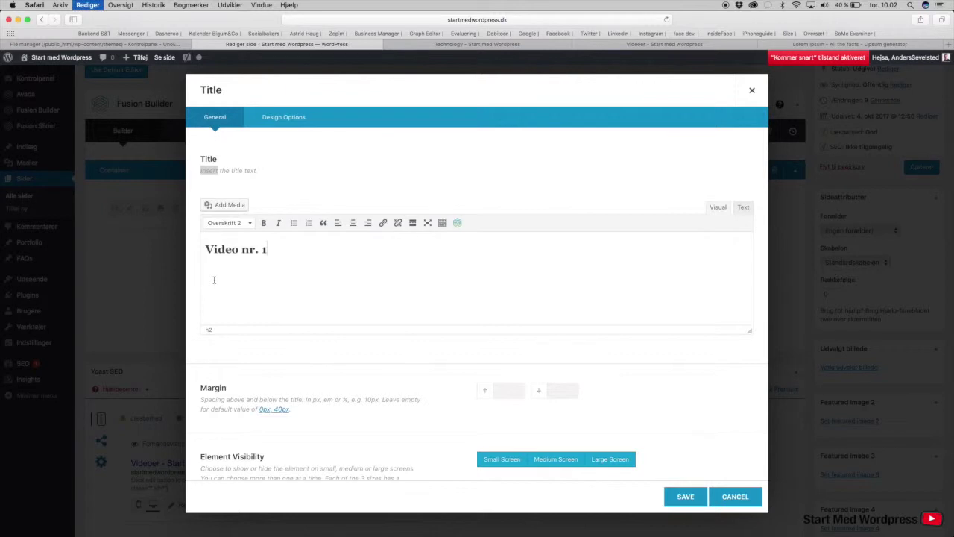
Step: Save the Title element and move it above the text block in the second half-width column
click(689, 497)
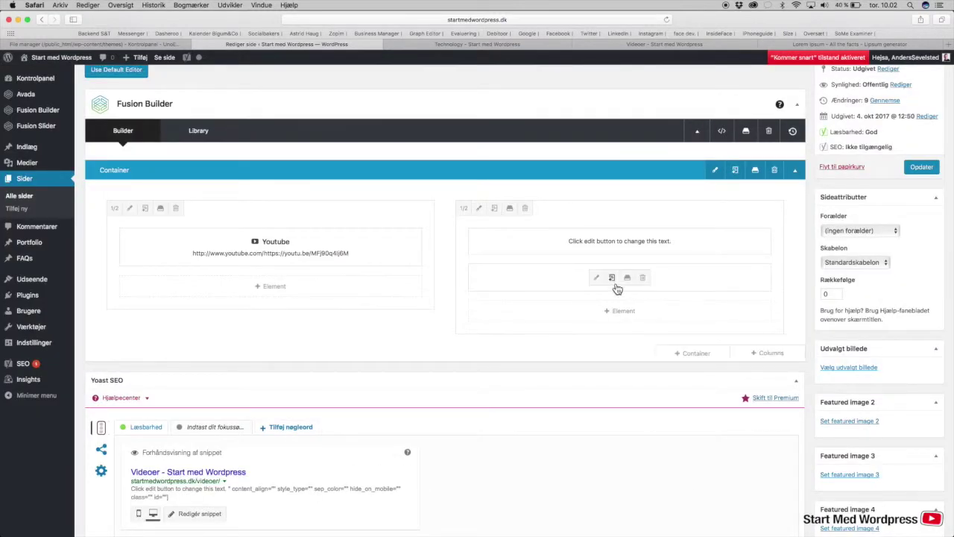
drag(556, 275, 555, 243)
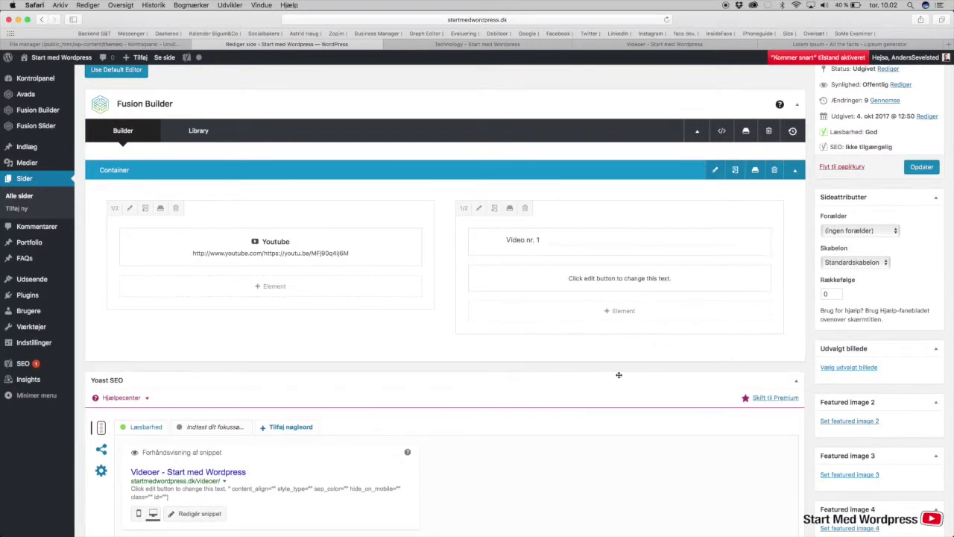
Step: Update the Videoer page and check the new title on the live page before returning to the editor
click(923, 168)
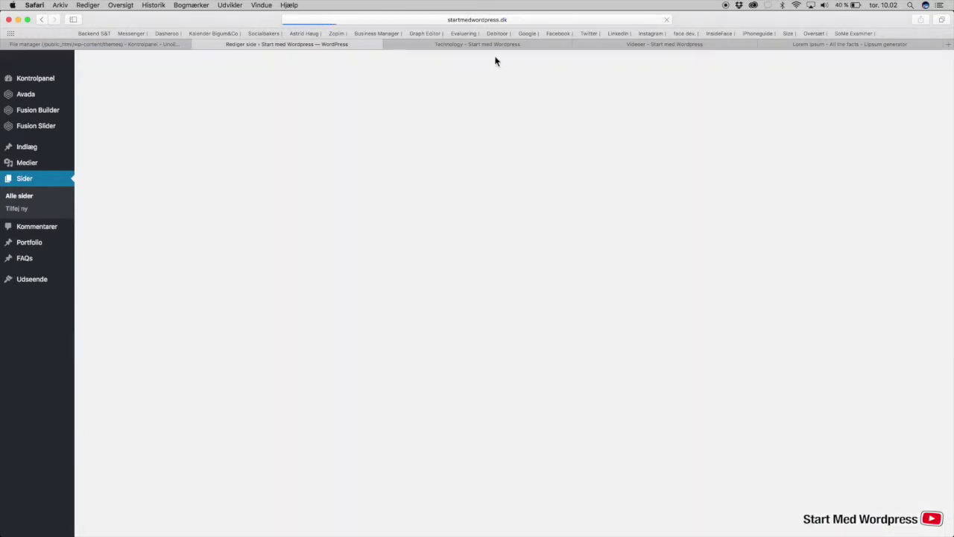
click(494, 44)
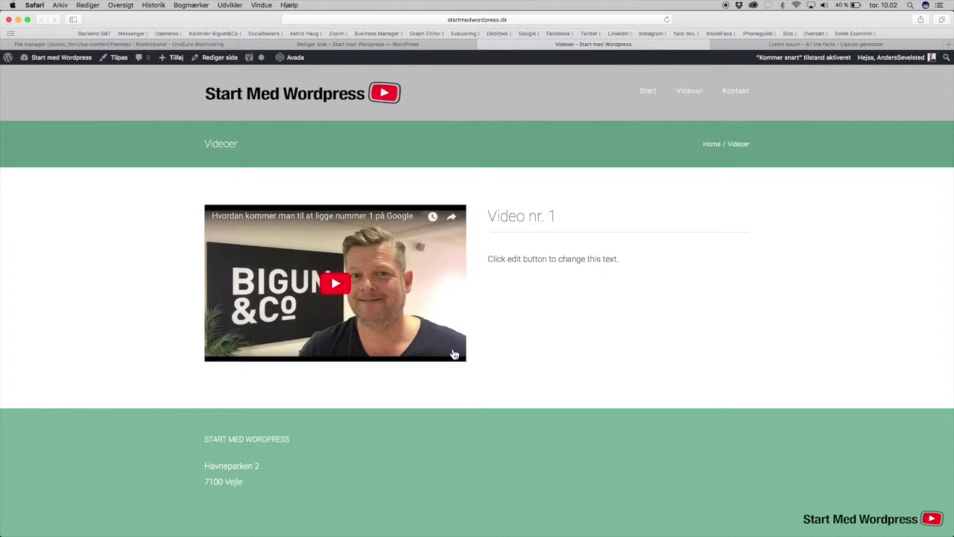
click(415, 47)
Step: Duplicate the container holding the YouTube video, title and text, and update the page
scroll(477, 316, down, 3)
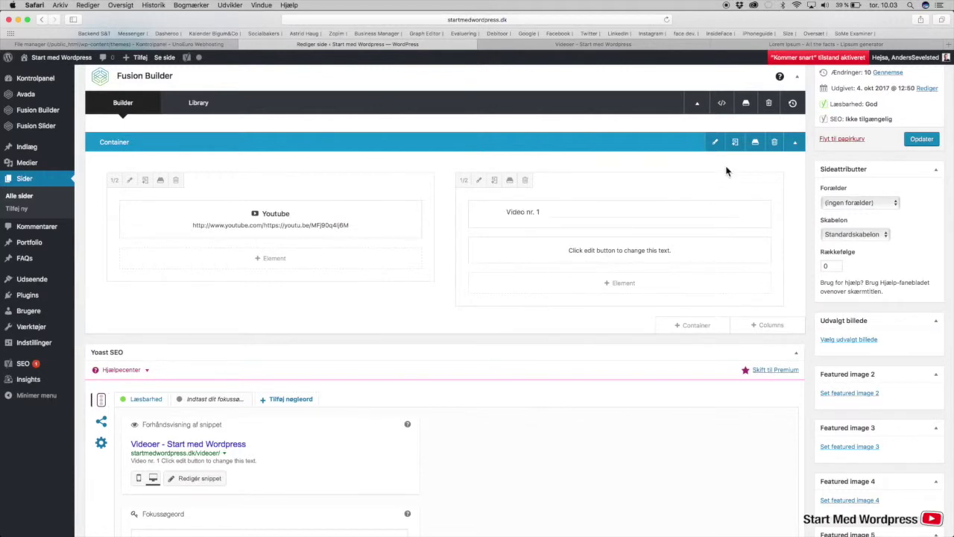
click(735, 143)
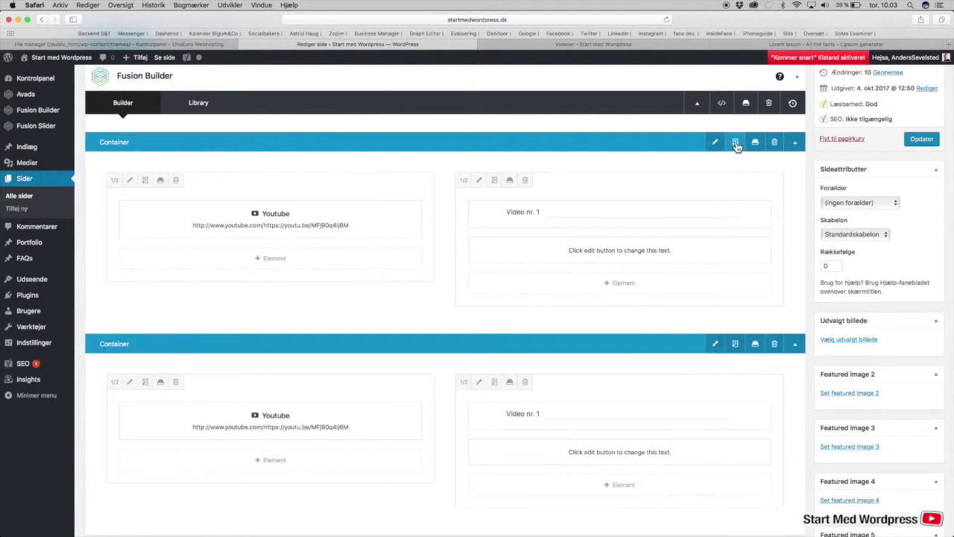
scroll(735, 146, down, 2)
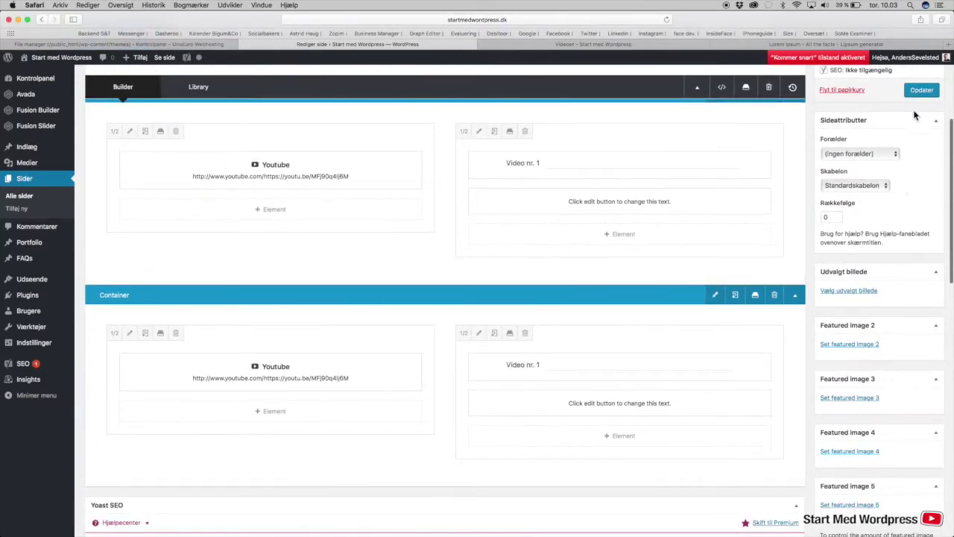
Step: Reload the live Videoer page and examine how the original and duplicated video rows are laid out
click(592, 45)
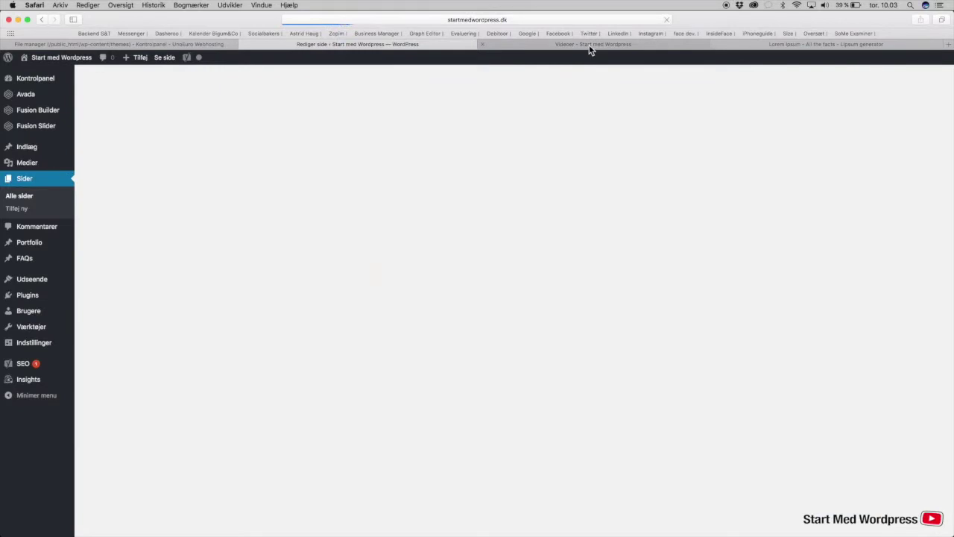
key(super+r)
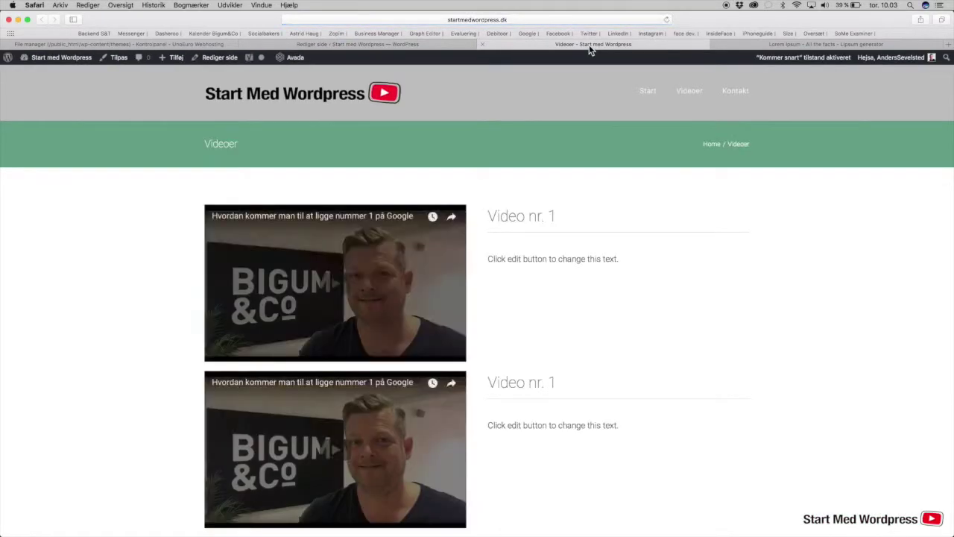
scroll(471, 248, down, 3)
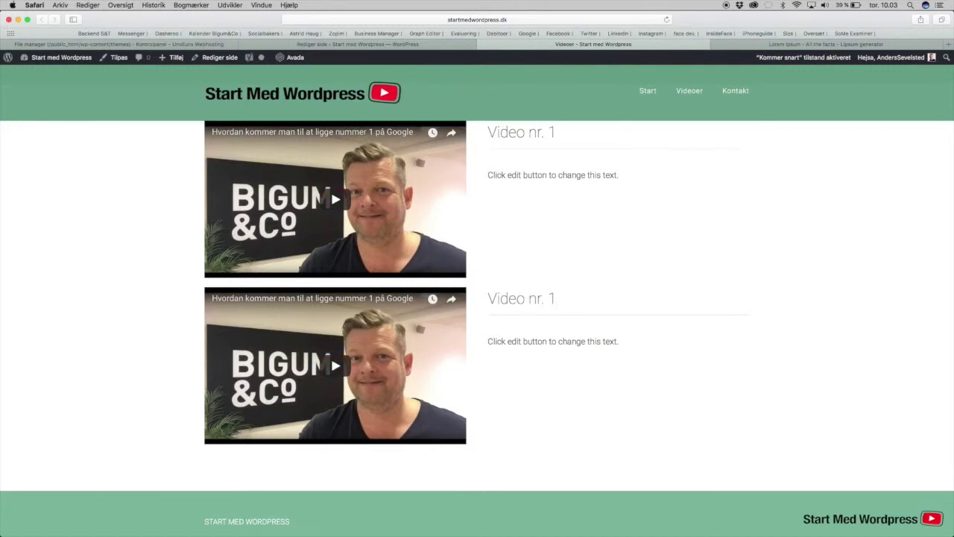
scroll(587, 354, down, 5)
scroll(587, 358, up, 8)
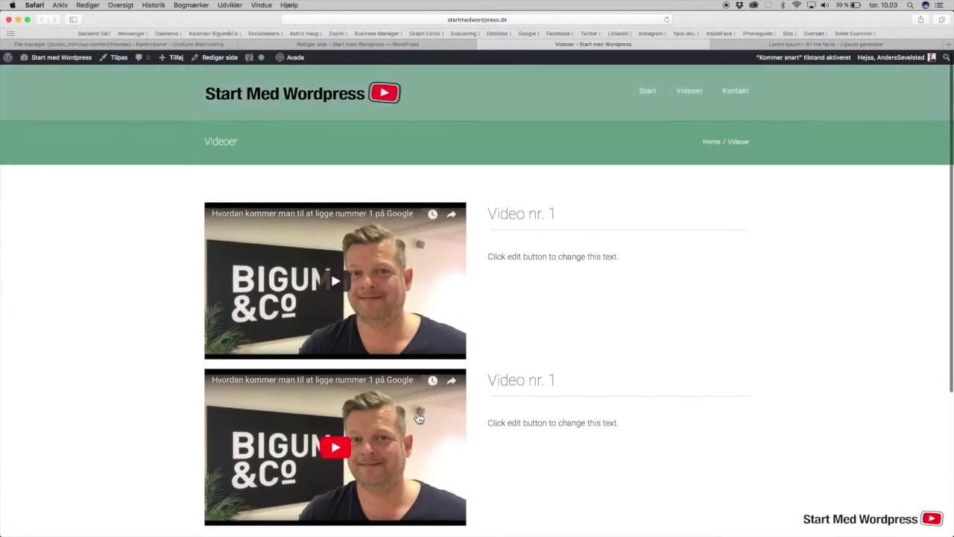
Step: Delete the duplicated second container from the Videoer page in the editor
click(419, 45)
scroll(424, 102, down, 5)
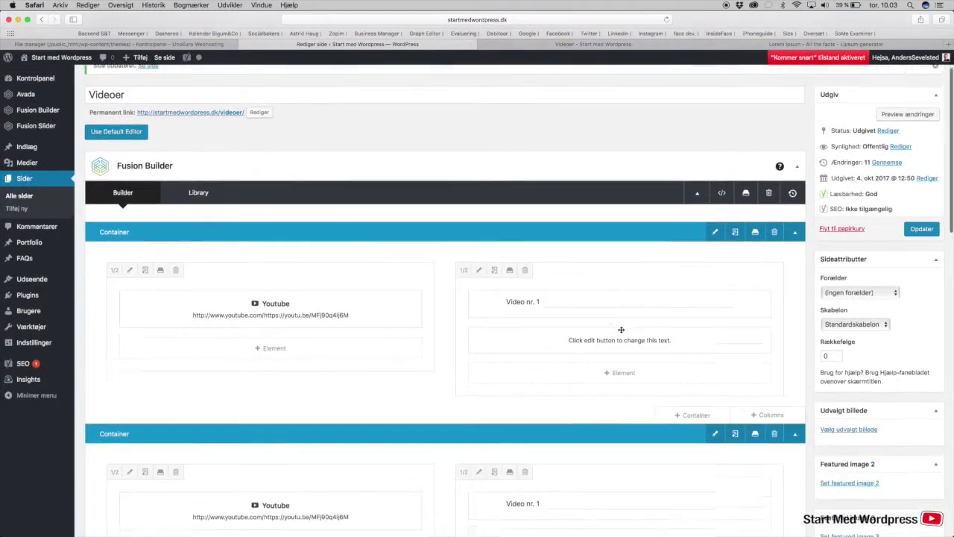
click(777, 294)
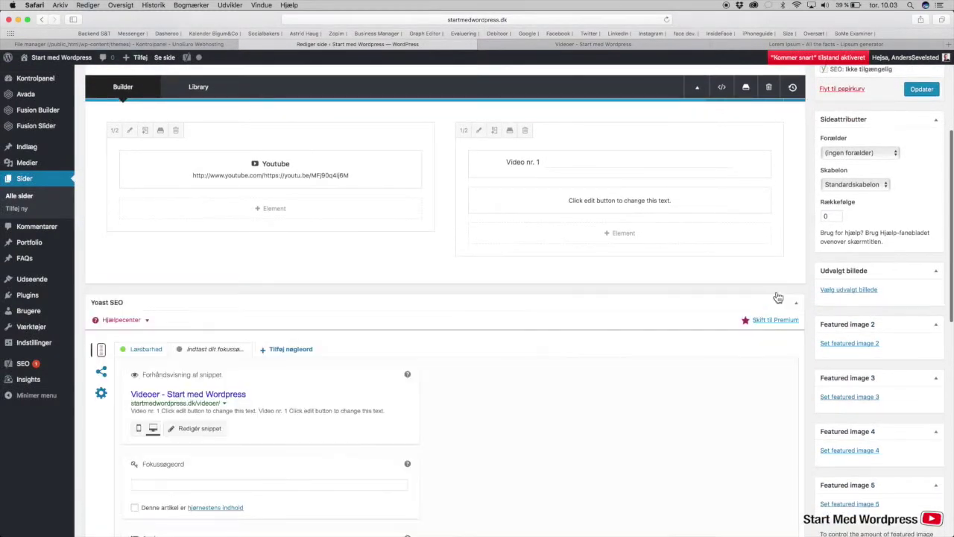
scroll(498, 255, up, 2)
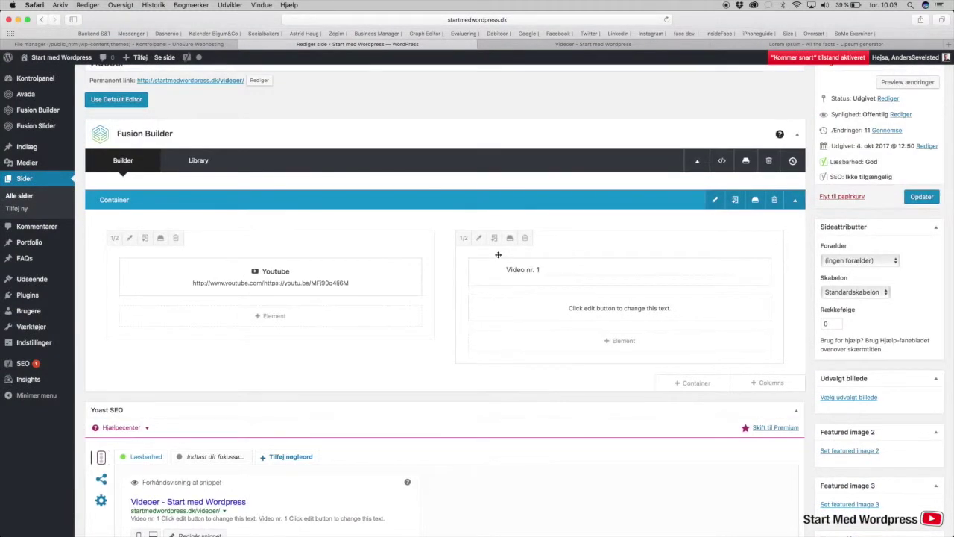